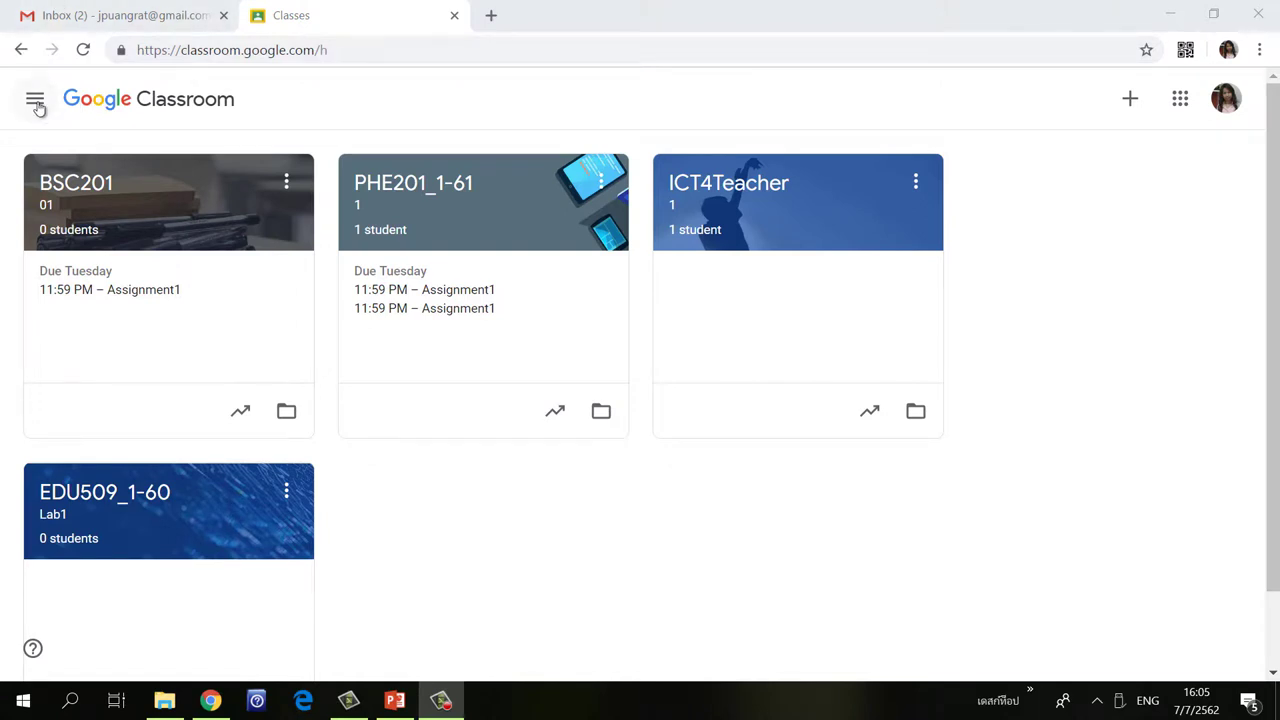
Go to the teacher's To-do list and compare the Reviewed and To review tabs.
{"action": "left_click", "coordinate": [36, 104]}
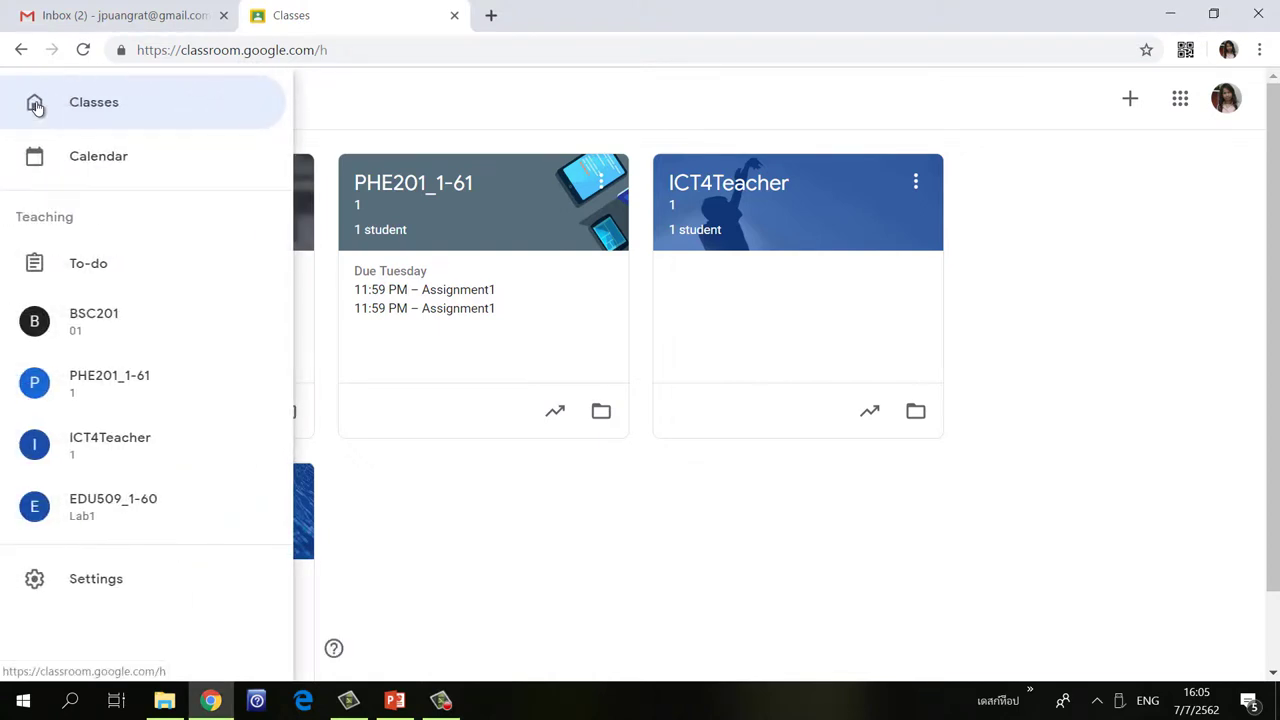
{"action": "left_click", "coordinate": [88, 263]}
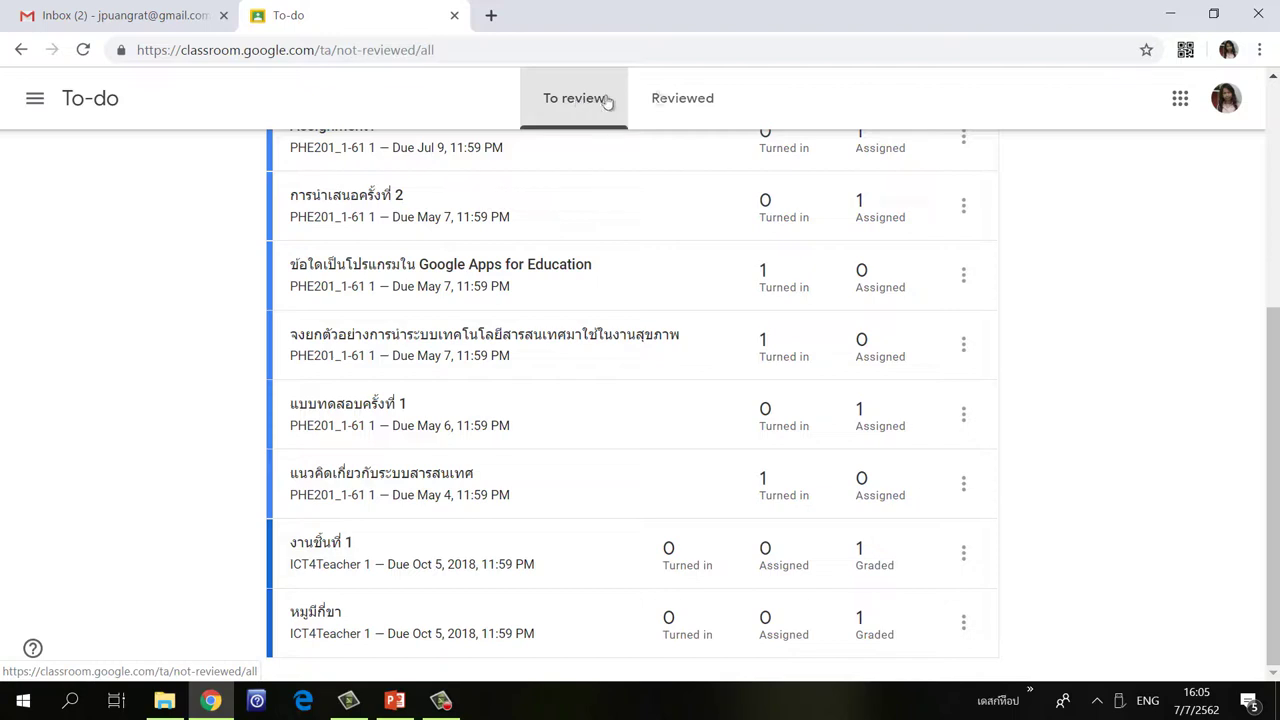
{"action": "left_click", "coordinate": [697, 104]}
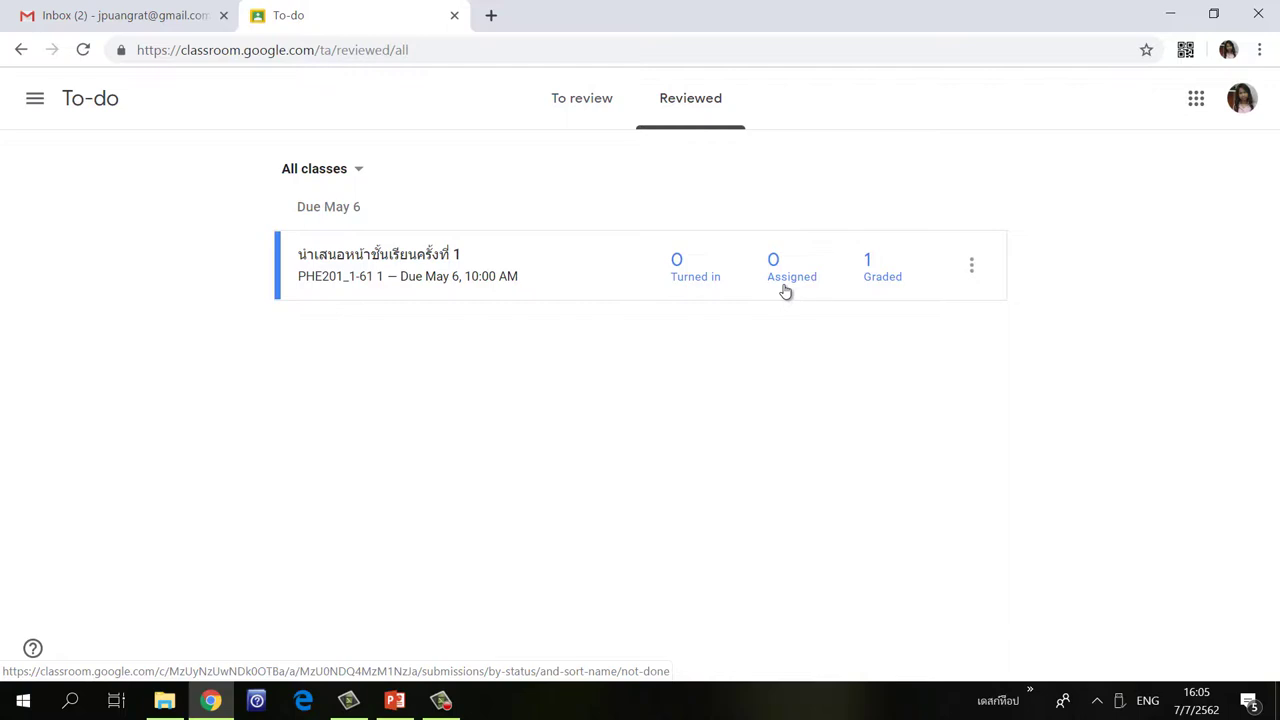
{"action": "left_click", "coordinate": [572, 103]}
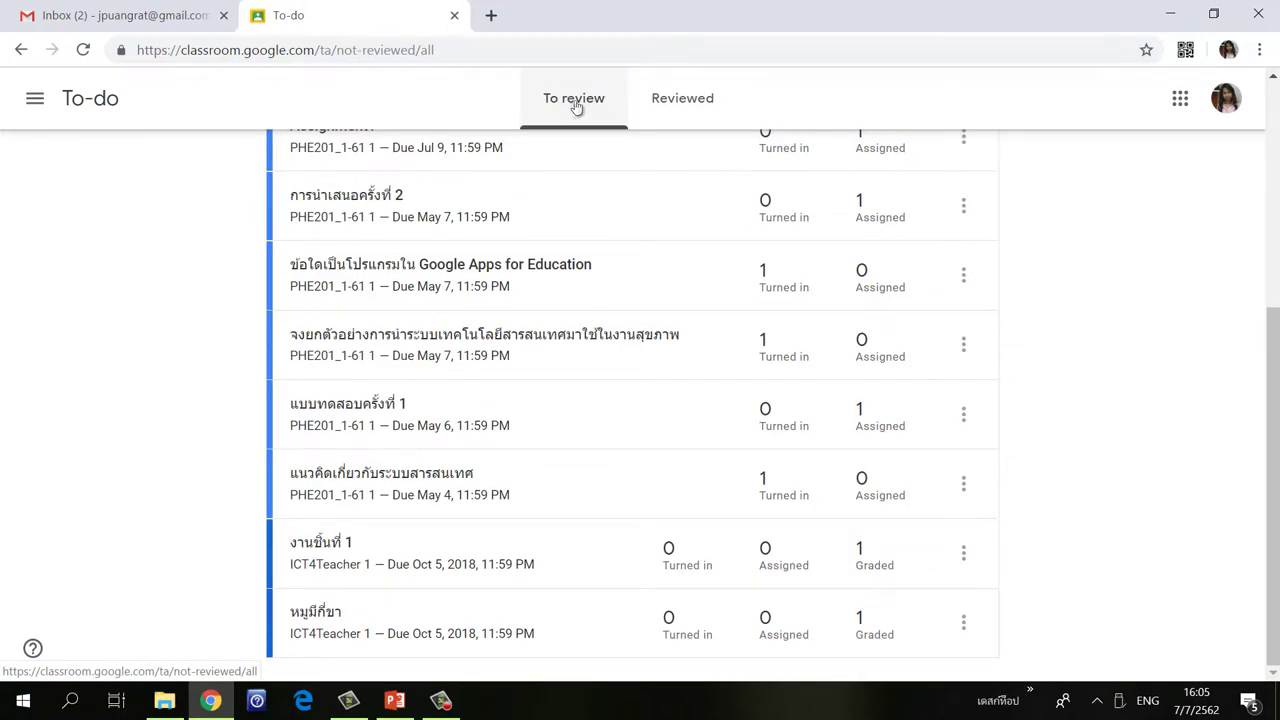
Leave การนำเสนอครั้งที่ 2 unreviewed and open the turned-in work for แนวคิดเกี่ยวกับระบบสารสนเทศ.
{"action": "left_click", "coordinate": [966, 212]}
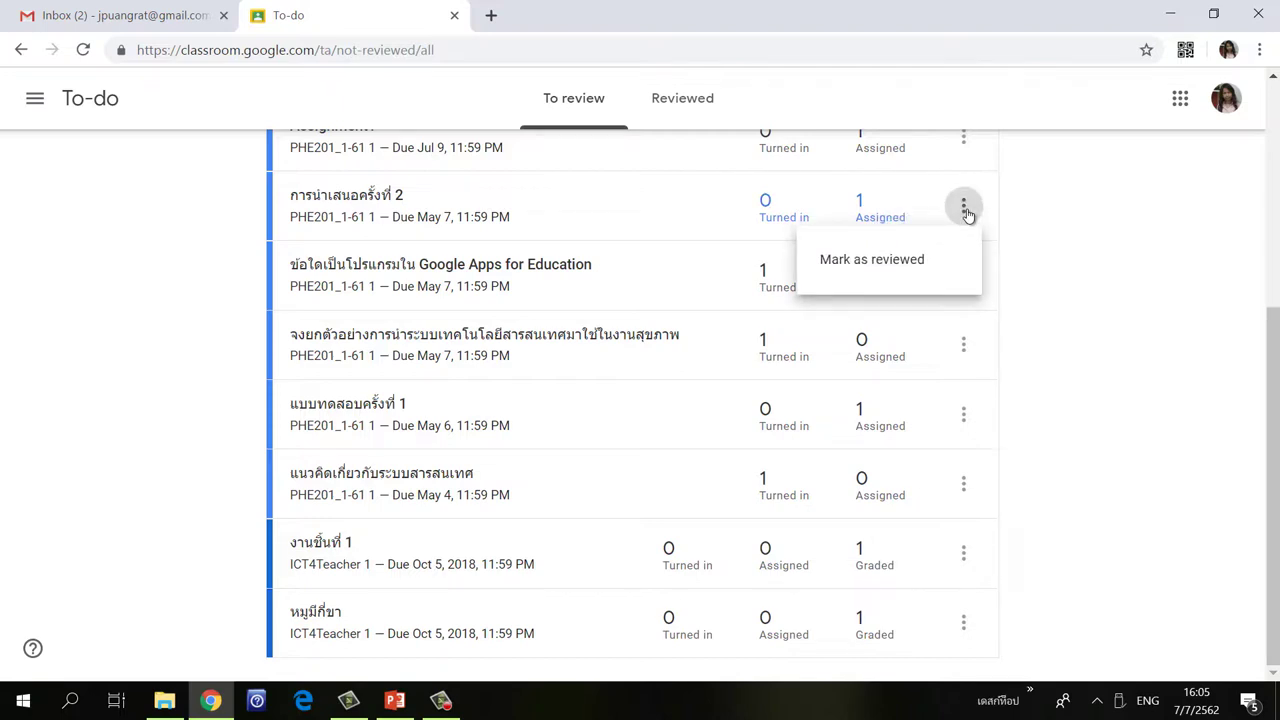
{"action": "left_click", "coordinate": [1095, 248]}
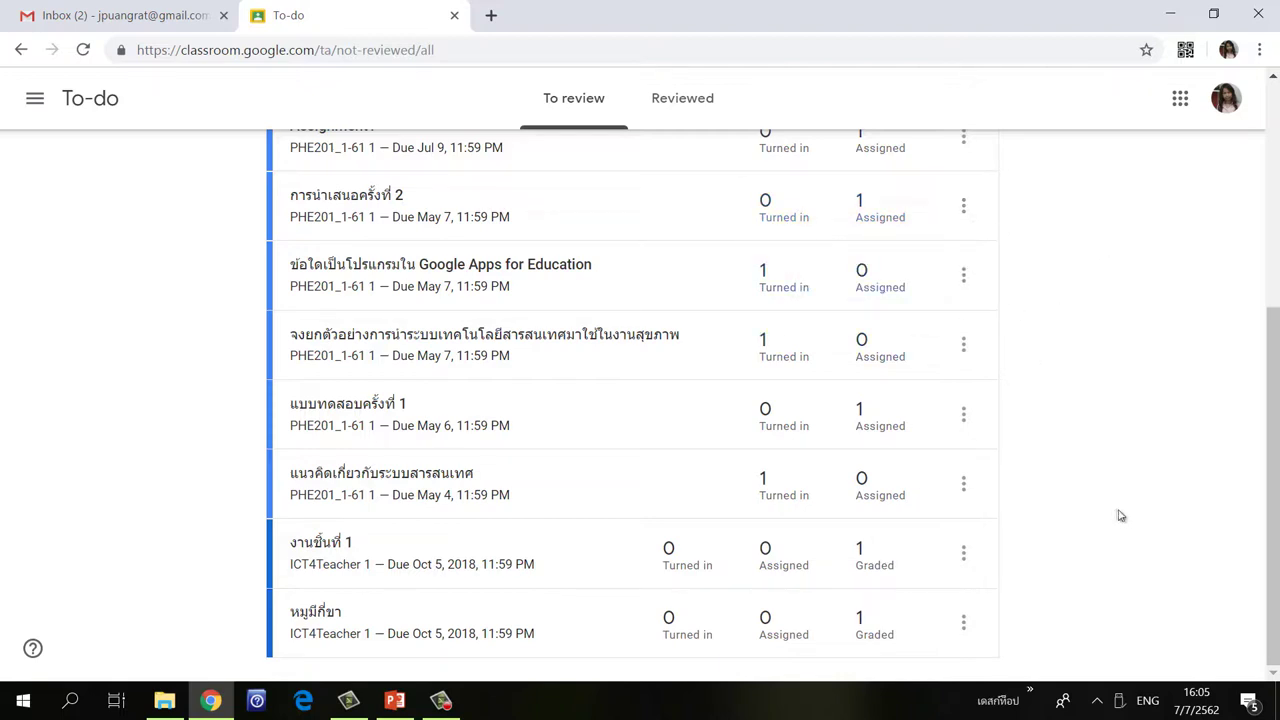
{"action": "left_click", "coordinate": [767, 490]}
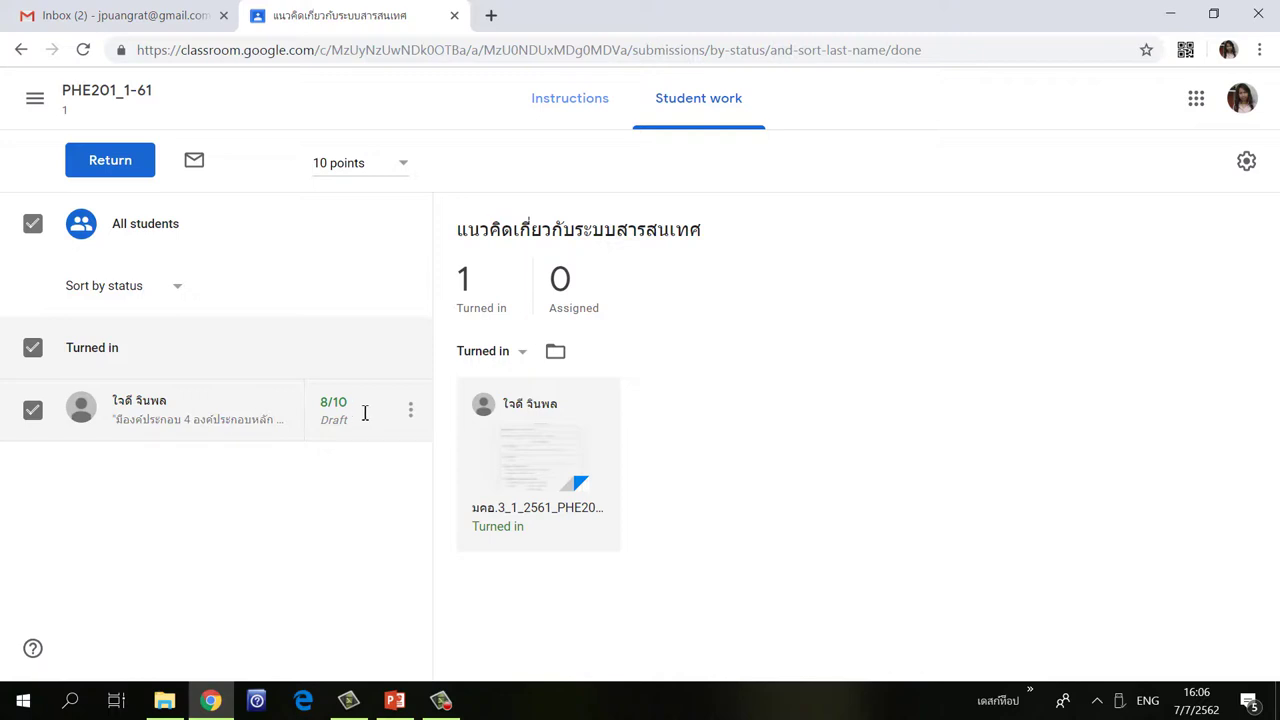
Open the student's submission panel showing the attached Word file and 8/10 grade.
{"action": "left_click", "coordinate": [137, 412]}
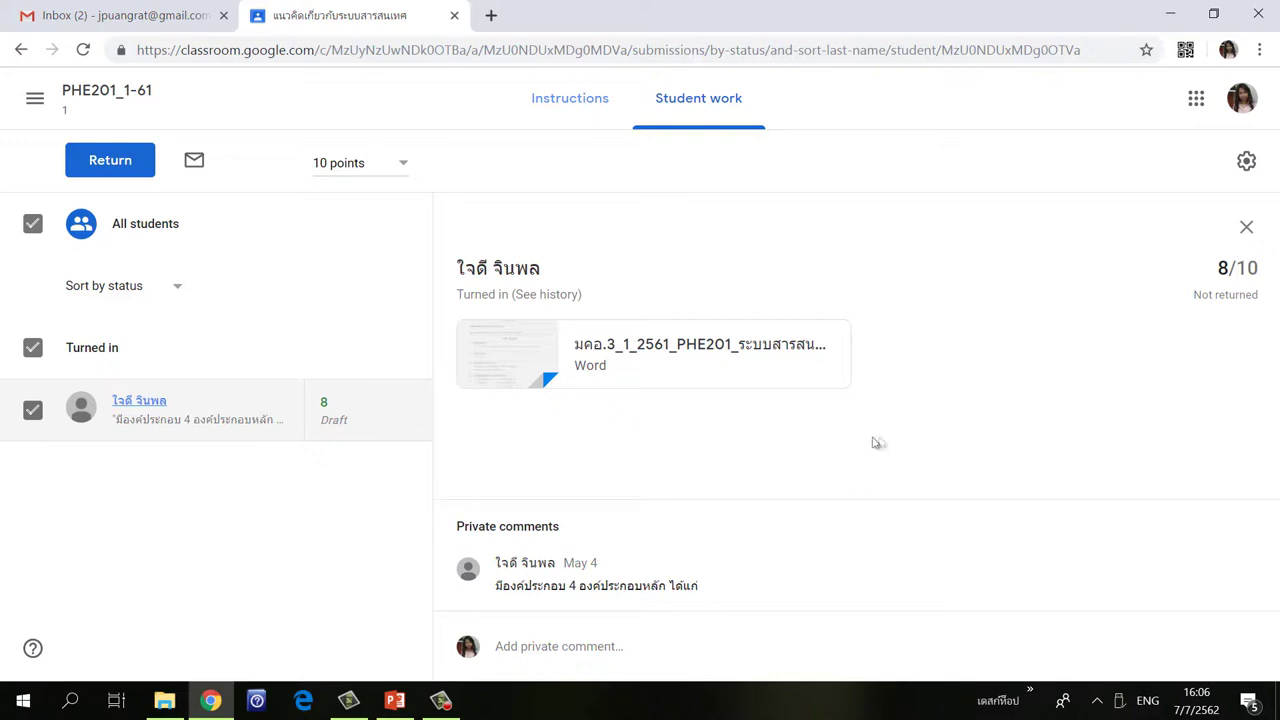
Keep the 8/10 grade and write the private comment 'very good' to the student.
{"action": "left_click", "coordinate": [323, 405]}
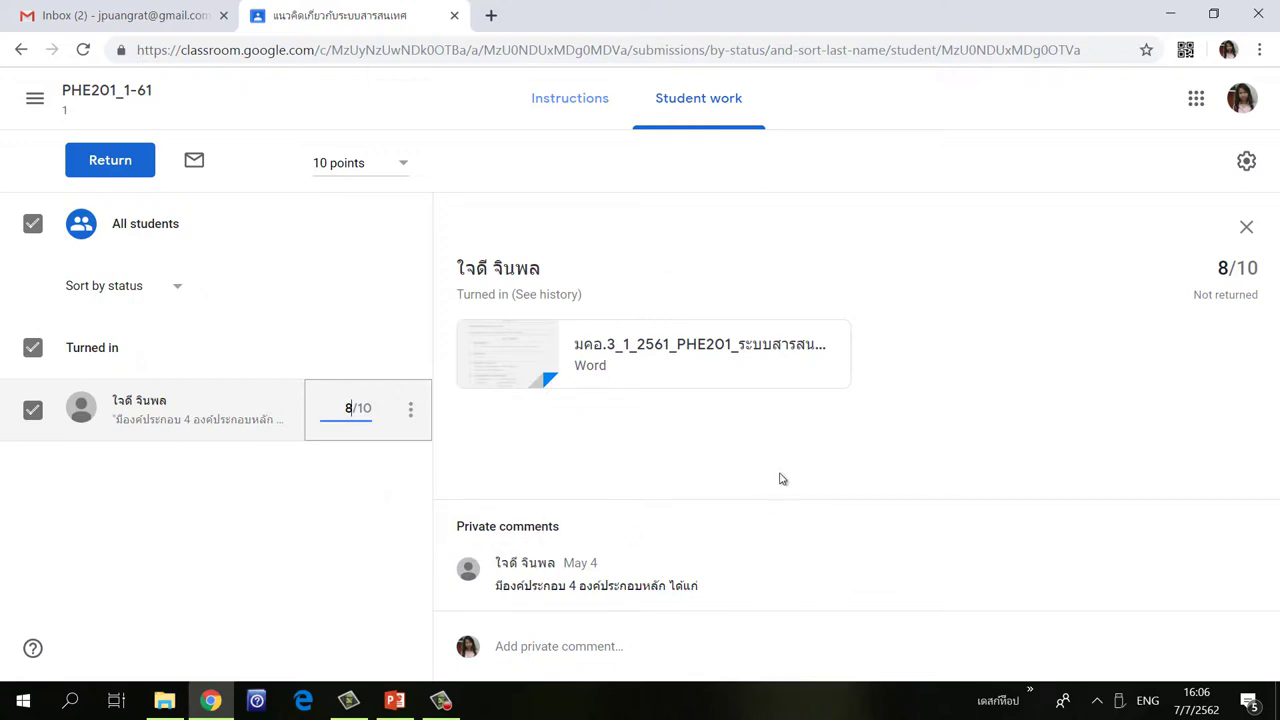
{"action": "left_click", "coordinate": [664, 650]}
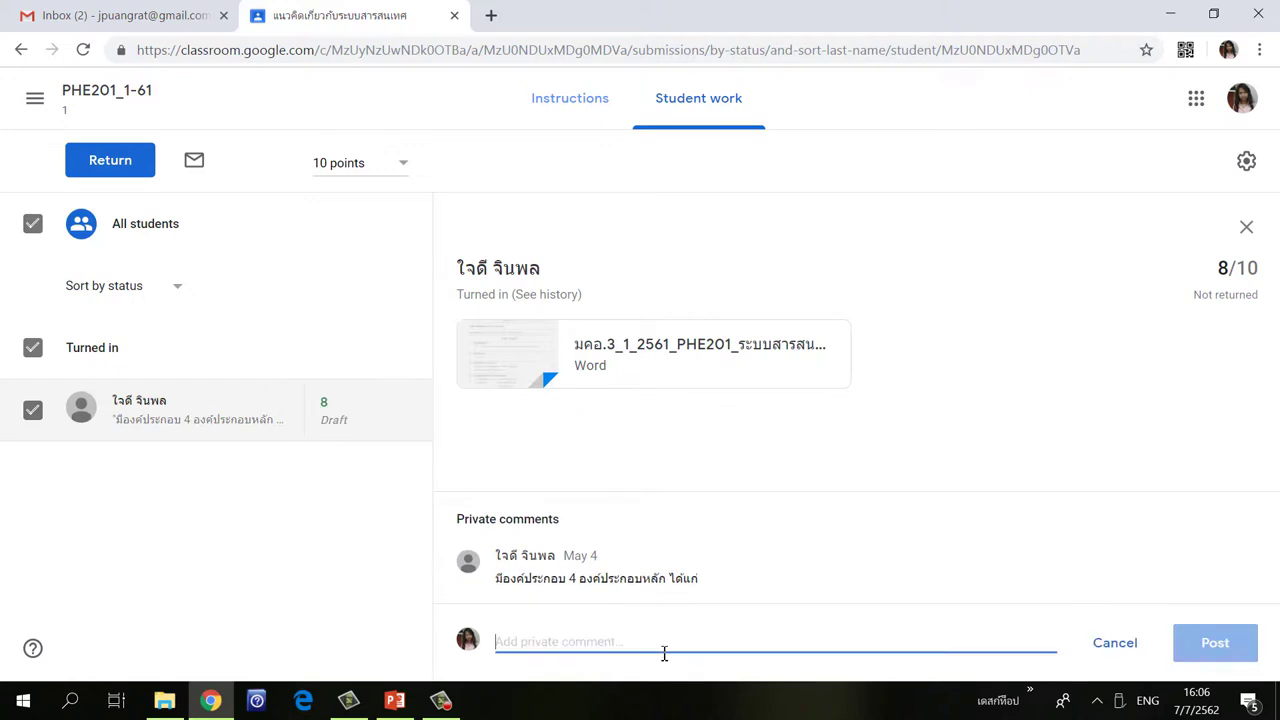
{"action": "type", "text": "v"}
{"action": "key", "text": "BackSpace"}
{"action": "type", "text": "very good"}
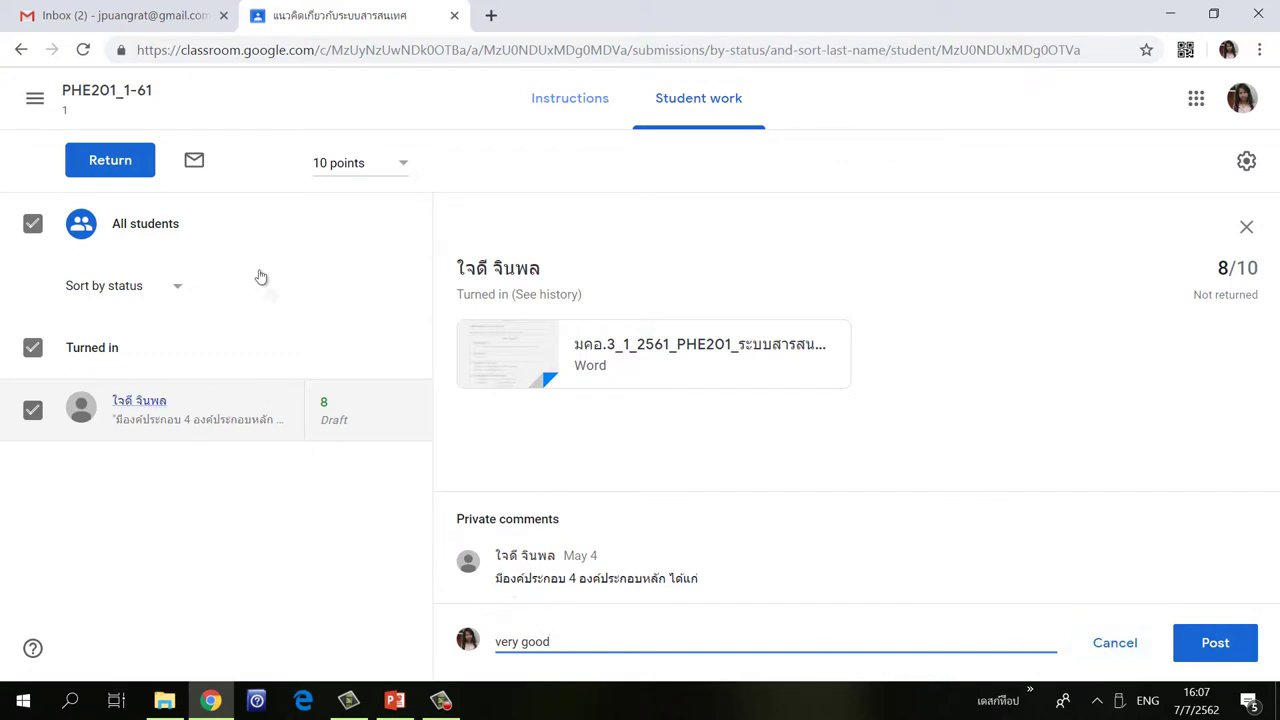
Return the 8/10 graded work to the student and confirm.
{"action": "left_click", "coordinate": [110, 162]}
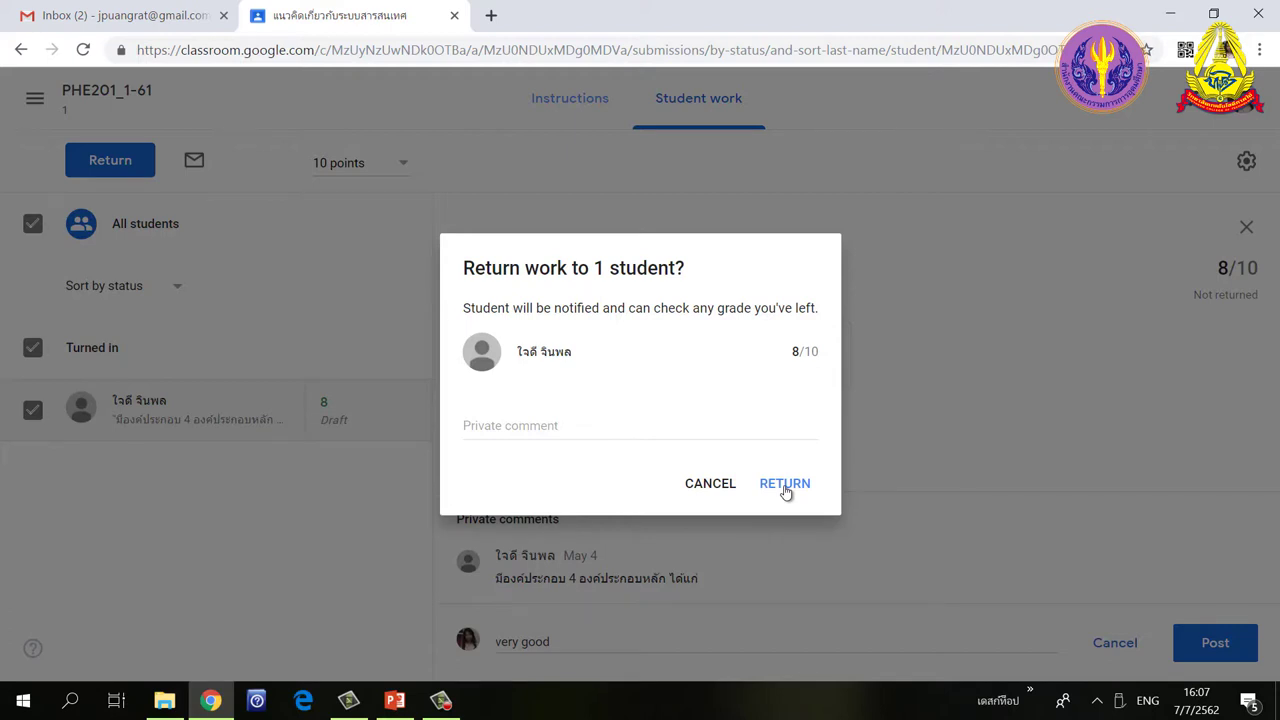
{"action": "left_click", "coordinate": [785, 485]}
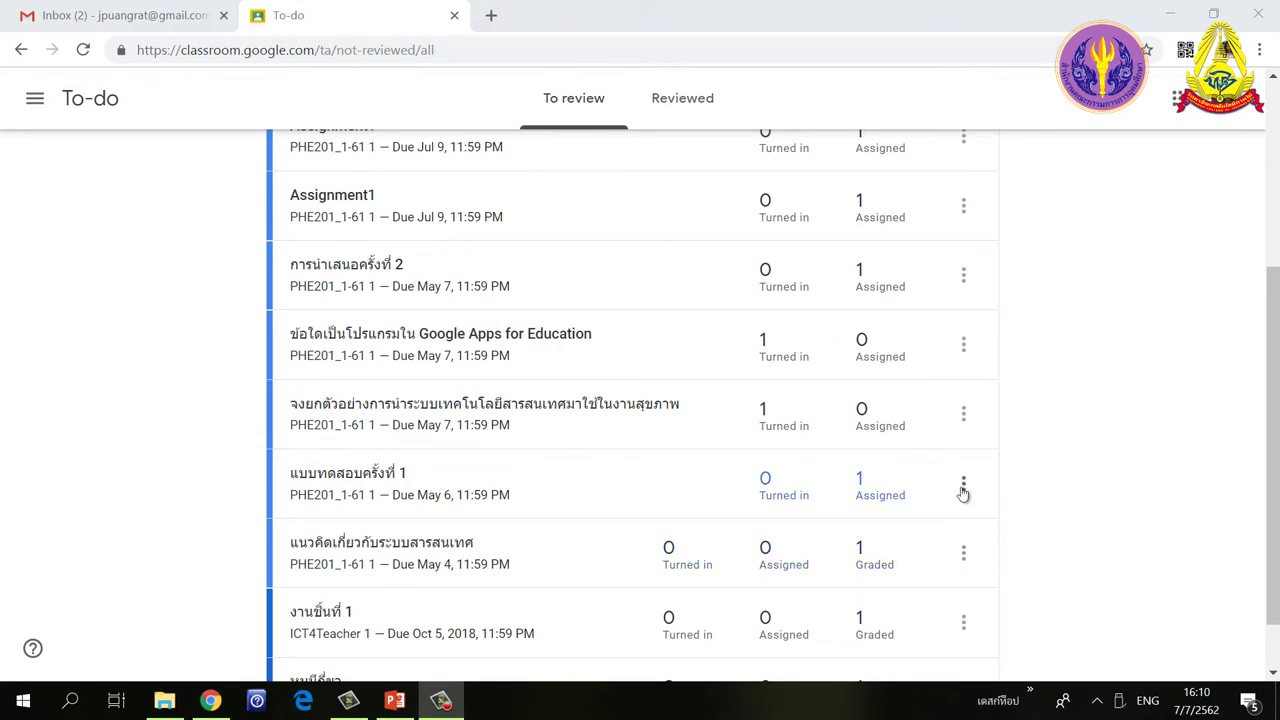
Mark แนวคิดเกี่ยวกับระบบสารสนเทศ as reviewed, check the Reviewed list, then open งานชิ้นที่ 1's graded work.
{"action": "left_click", "coordinate": [965, 558]}
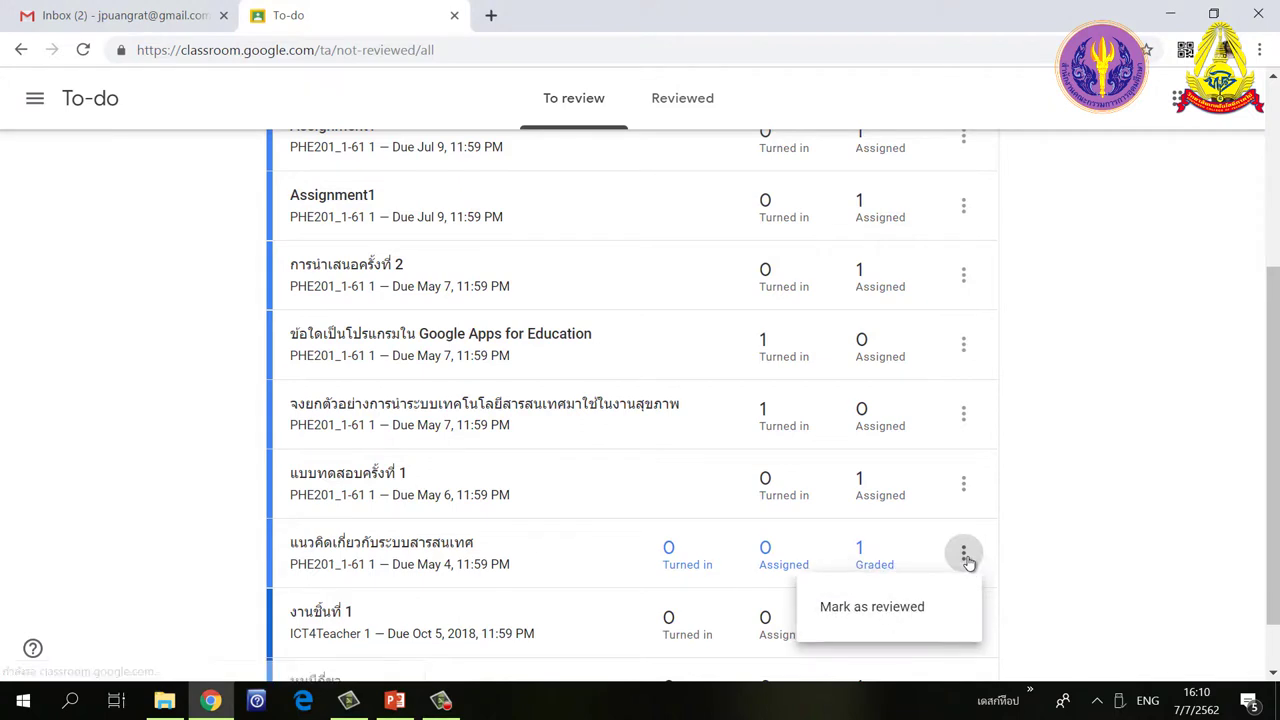
{"action": "left_click", "coordinate": [887, 608]}
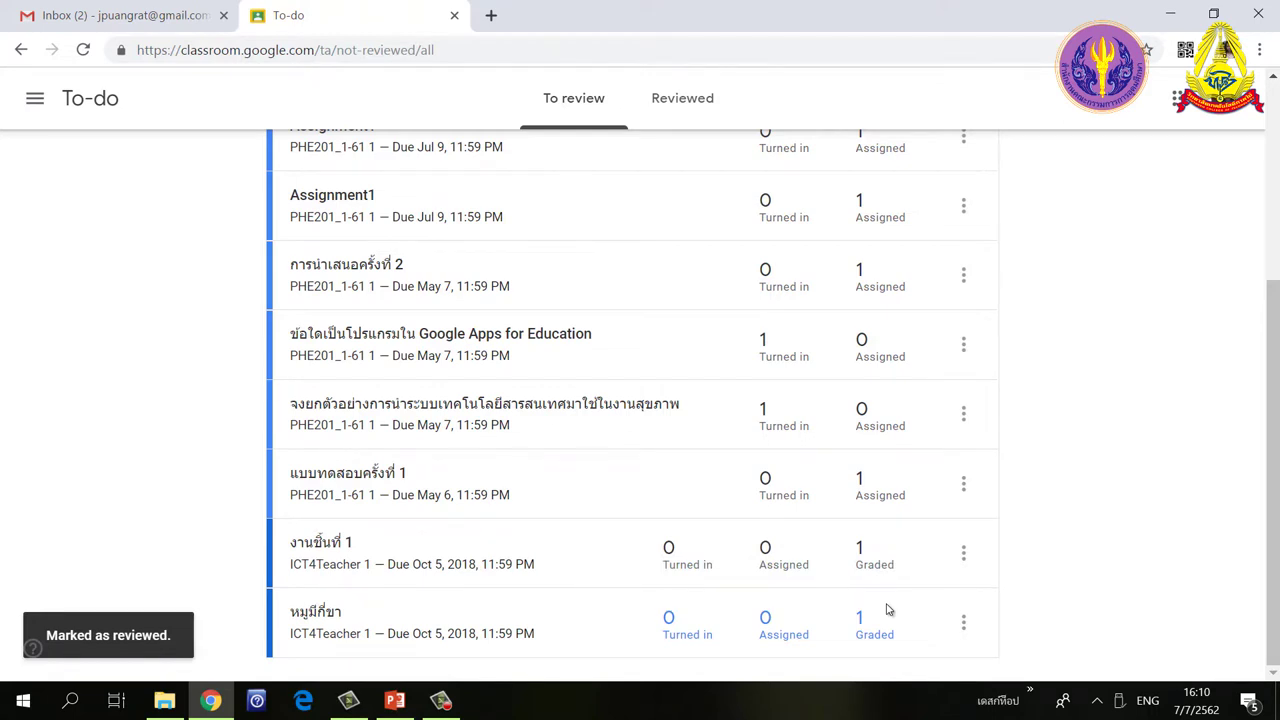
{"action": "left_click", "coordinate": [682, 100]}
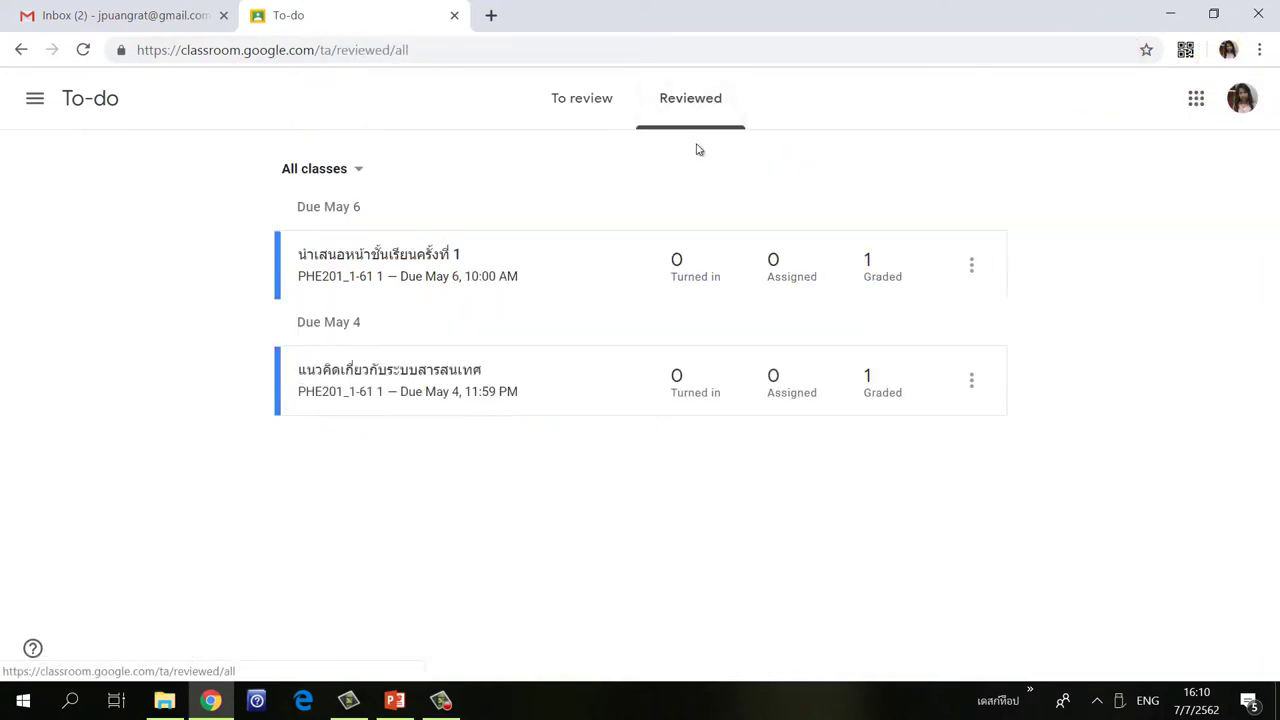
{"action": "left_click", "coordinate": [580, 105]}
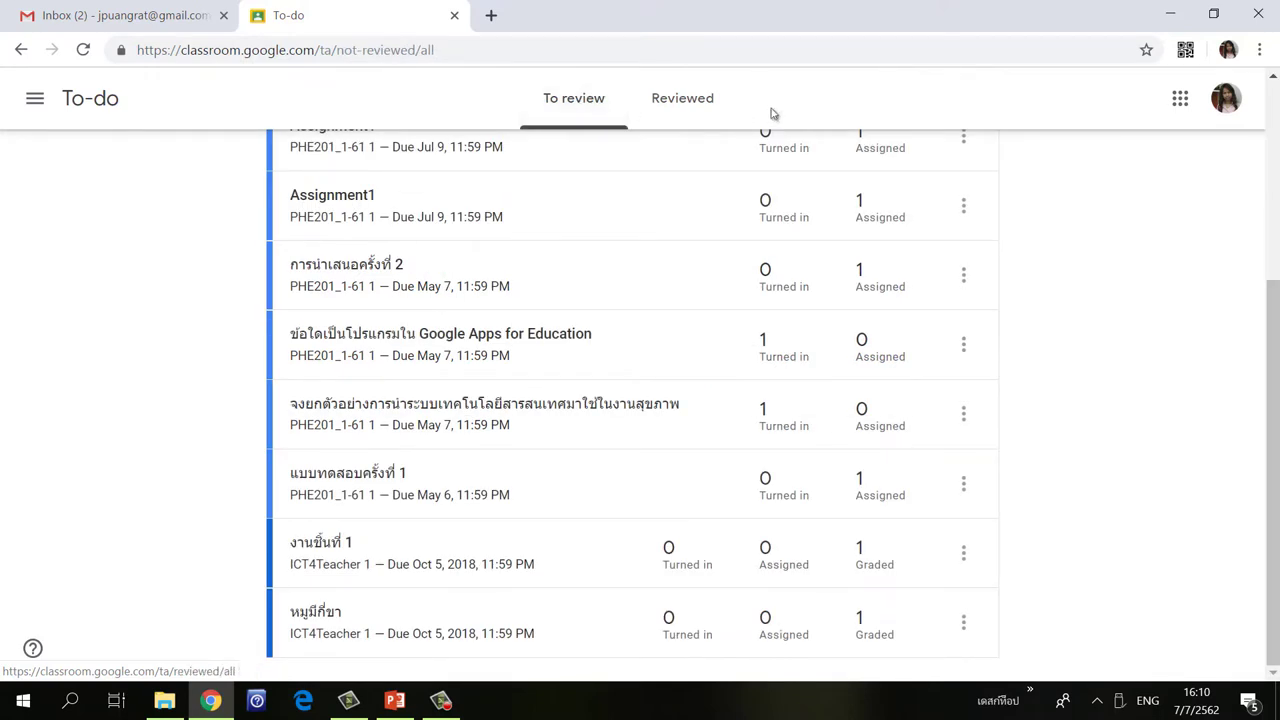
{"action": "left_click", "coordinate": [866, 562]}
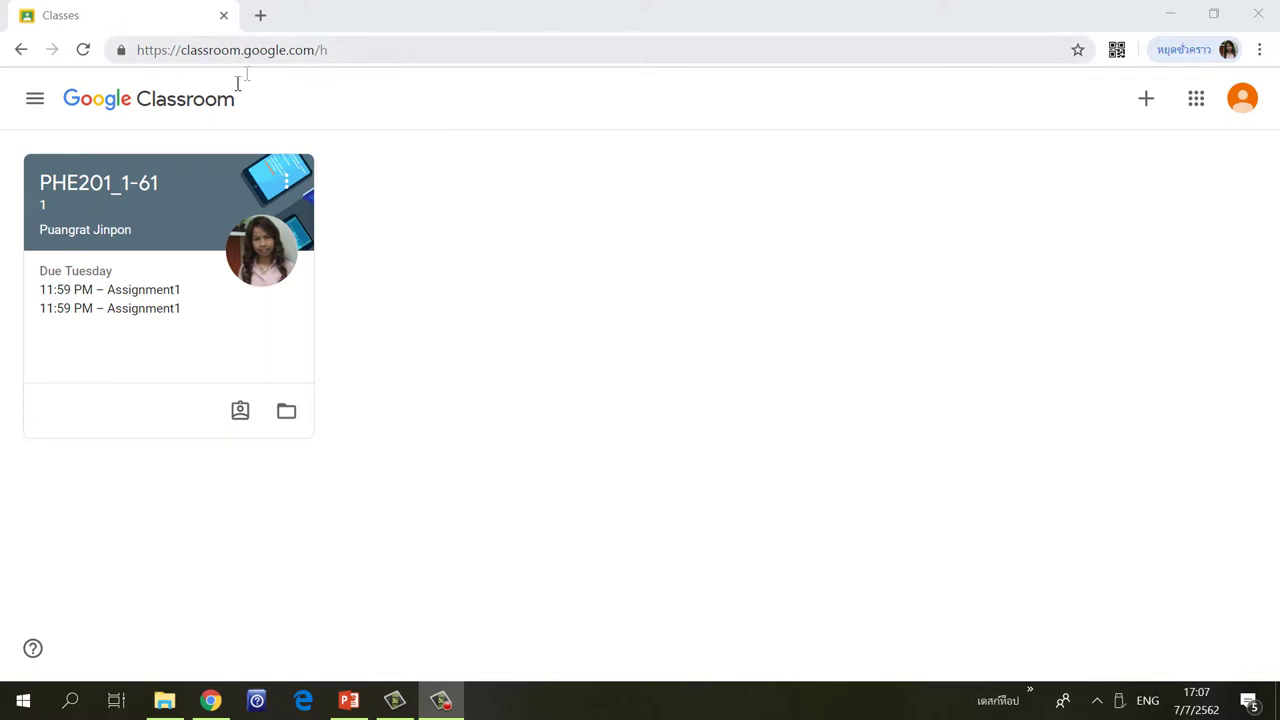
Open Assignment1's full page from the PHE201_1-61 Classwork list.
{"action": "left_click", "coordinate": [87, 181]}
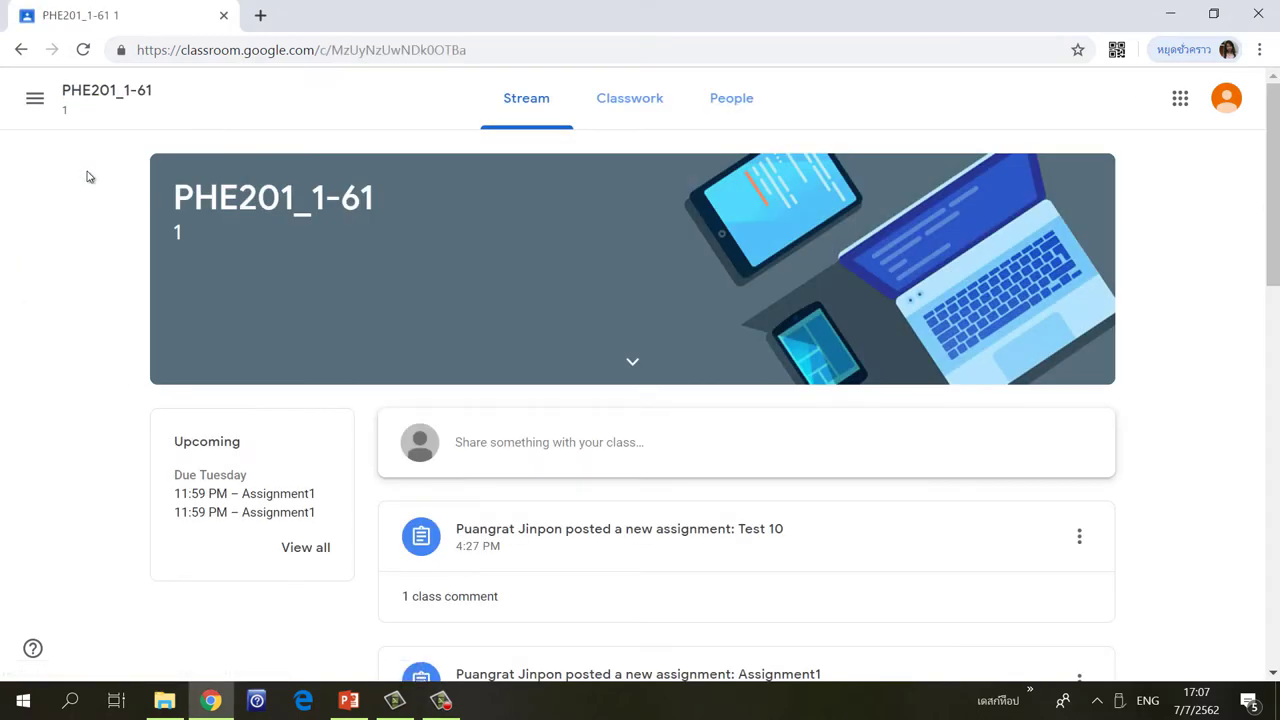
{"action": "left_click", "coordinate": [635, 106]}
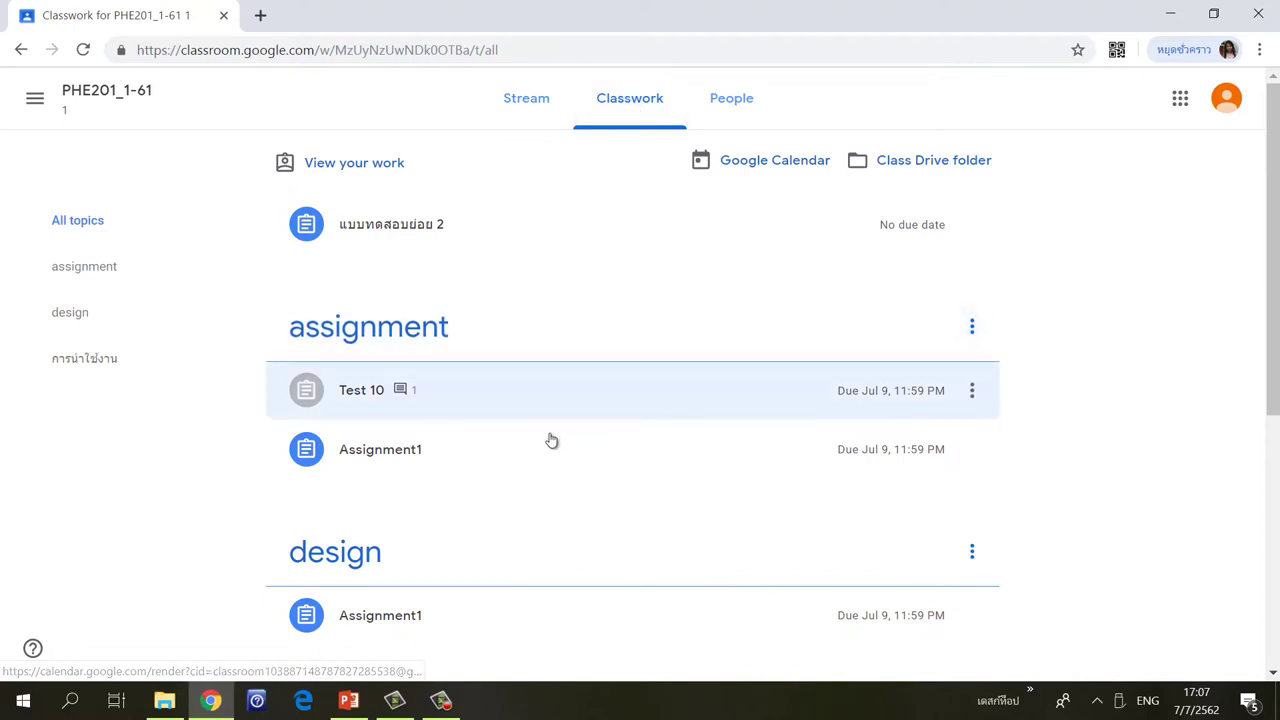
{"action": "left_click", "coordinate": [393, 467]}
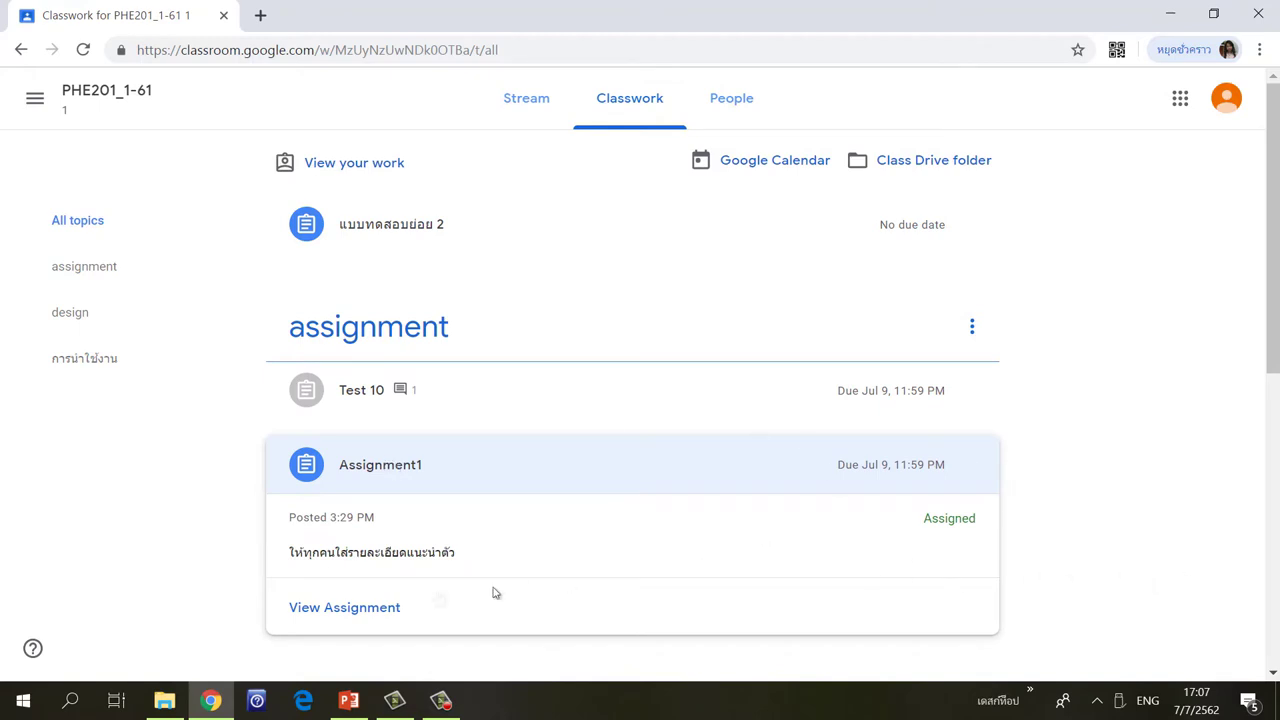
{"action": "left_click", "coordinate": [362, 617]}
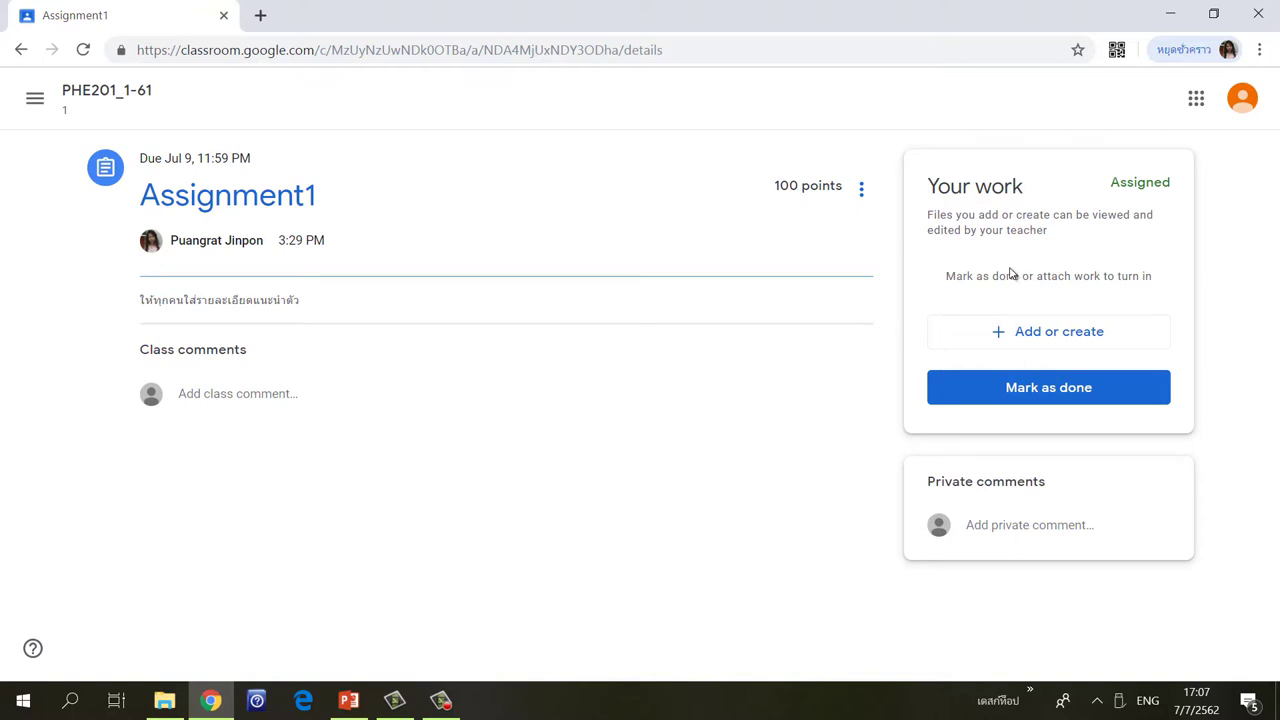
Create a new Google Doc as the student's work for Assignment1.
{"action": "left_click", "coordinate": [1041, 344]}
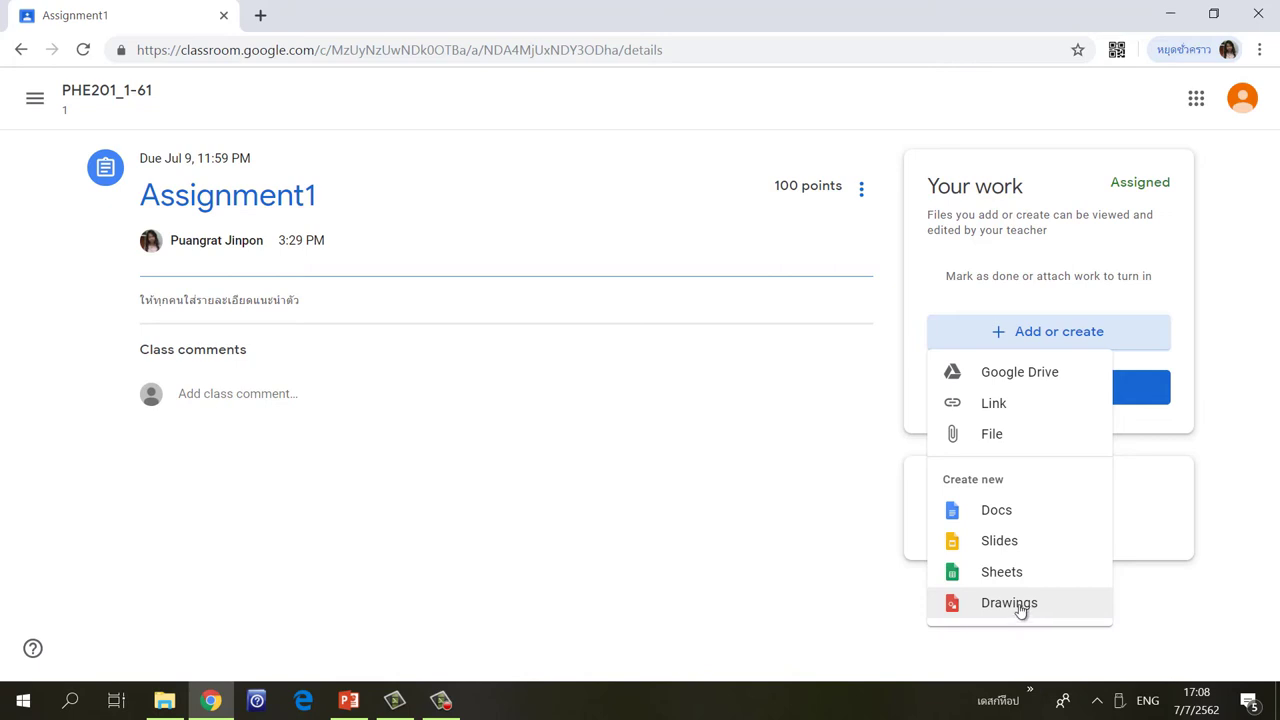
{"action": "left_click", "coordinate": [1005, 517]}
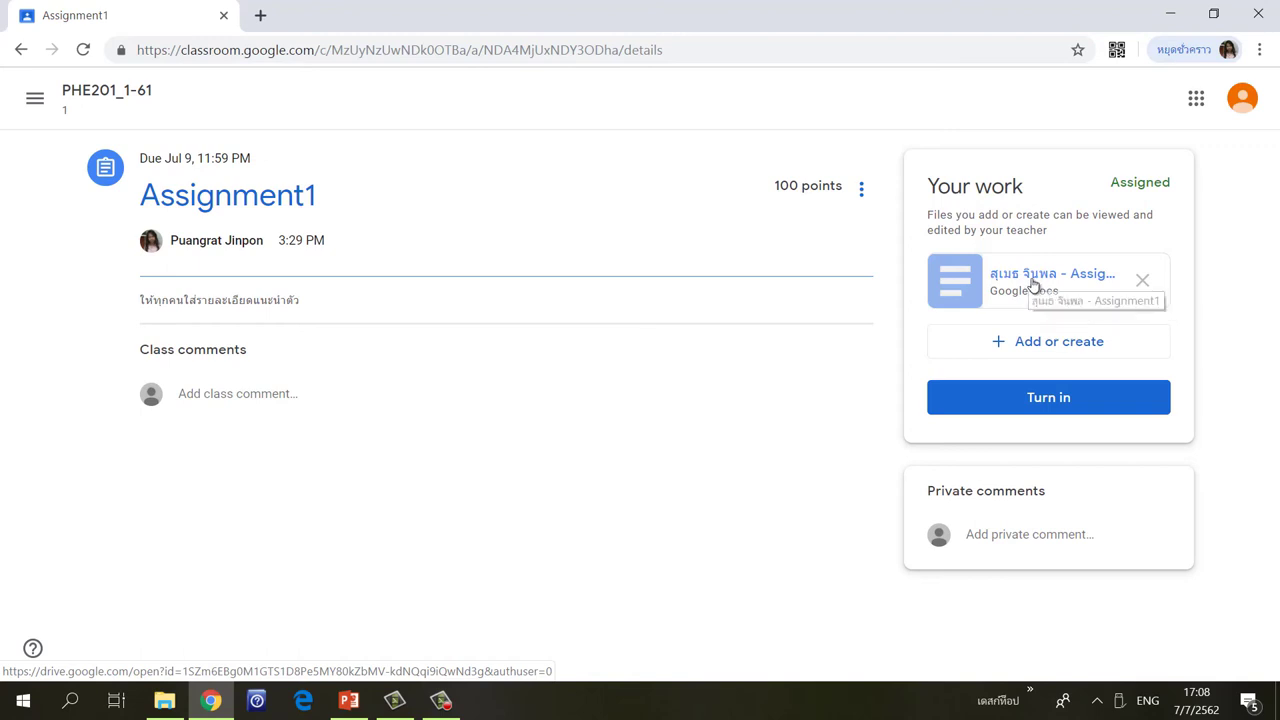
Type the student's full name into the new Assignment1 doc and begin turning it in.
{"action": "left_click", "coordinate": [1037, 287]}
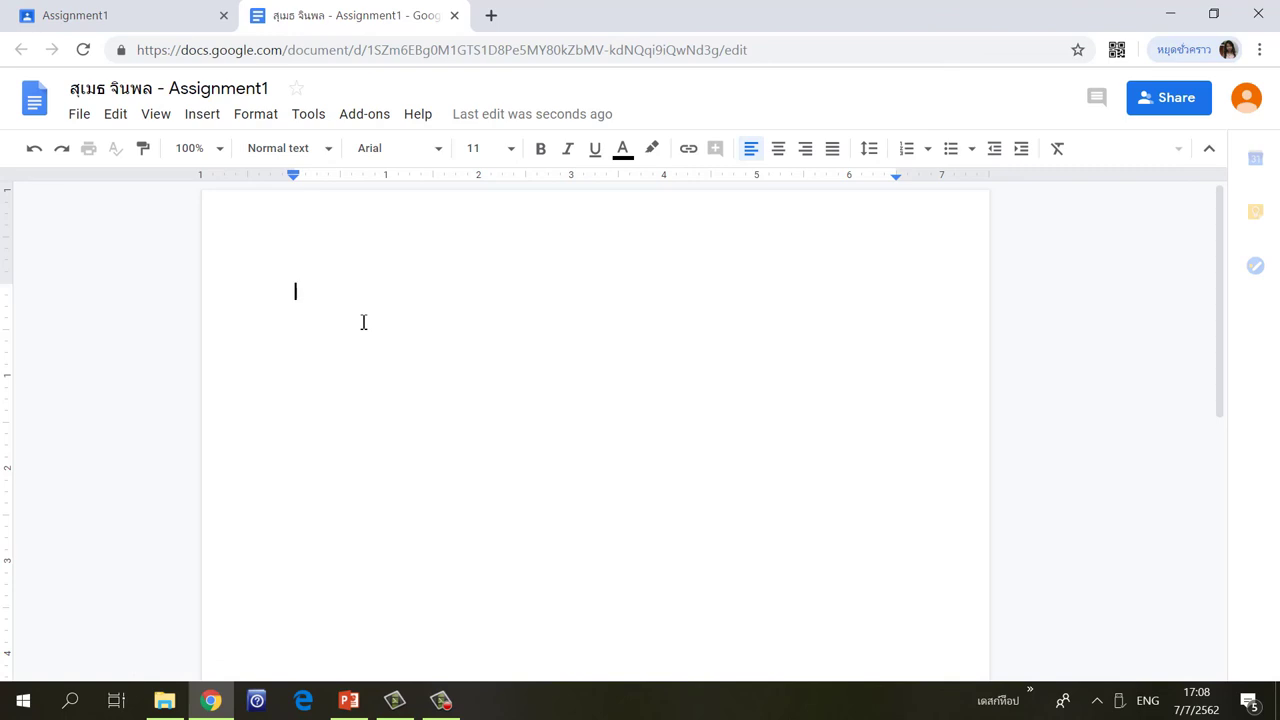
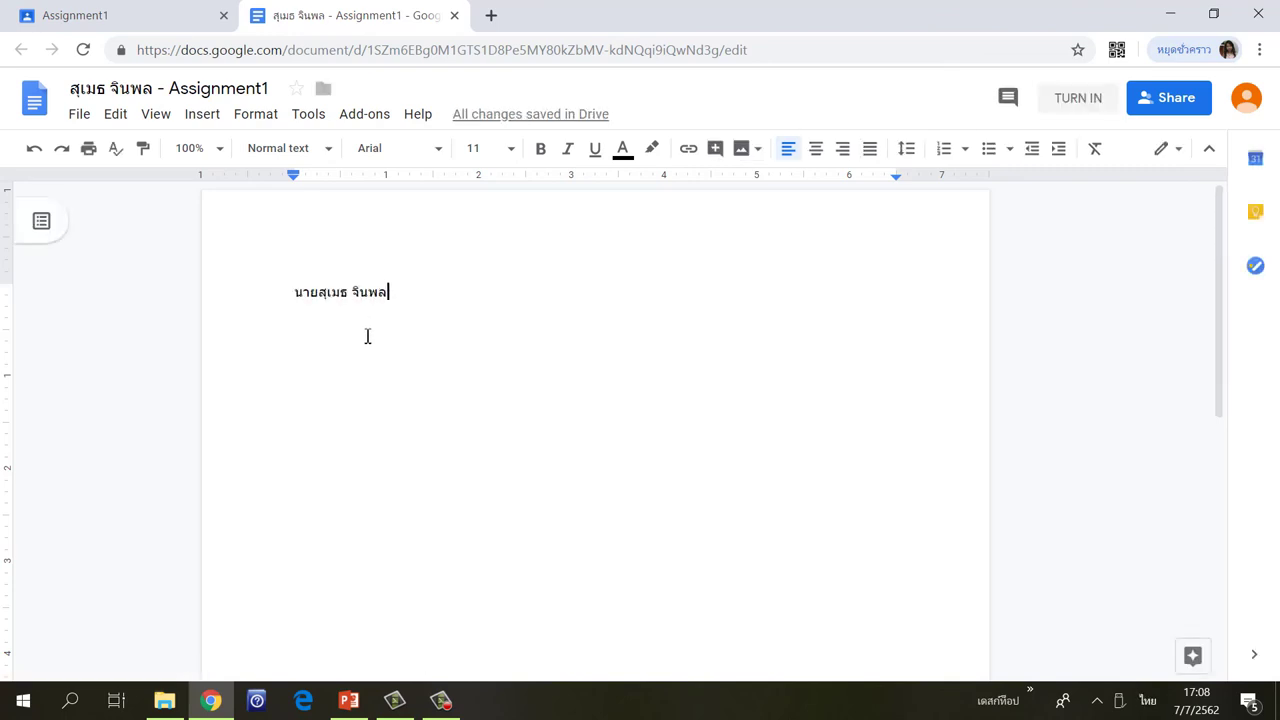
{"action": "key", "text": "grave"}
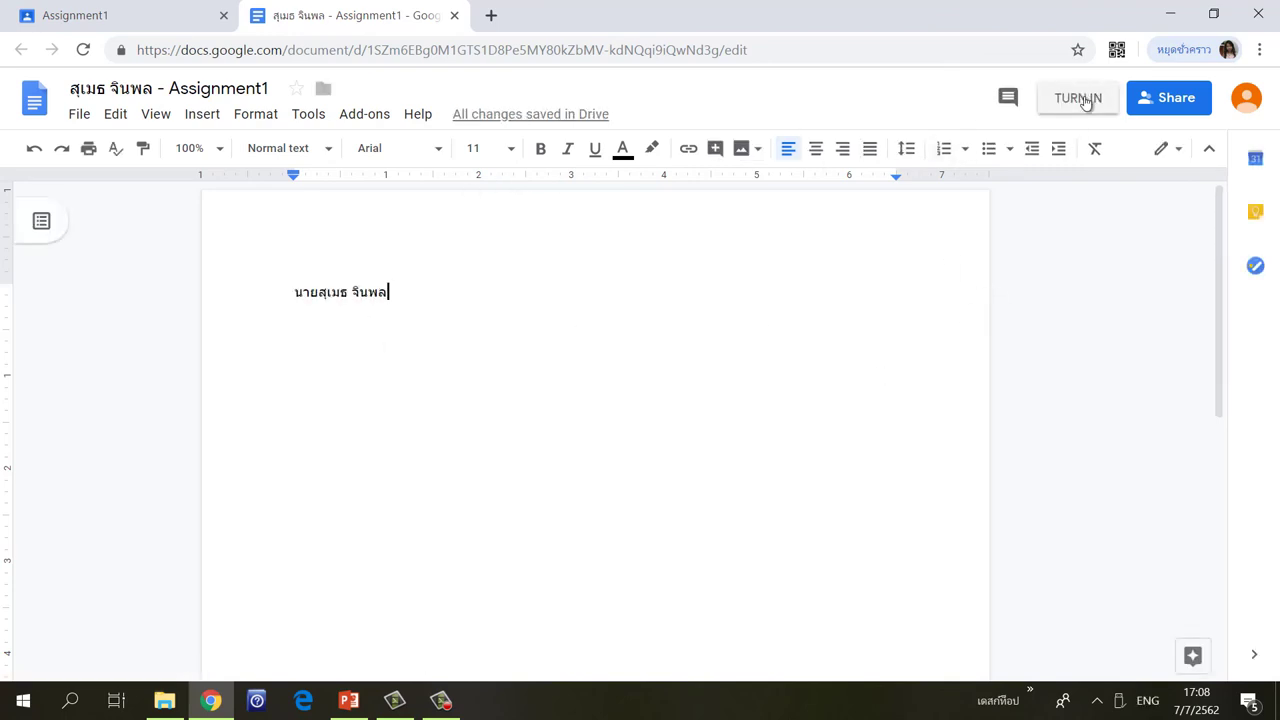
{"action": "left_click", "coordinate": [1086, 100]}
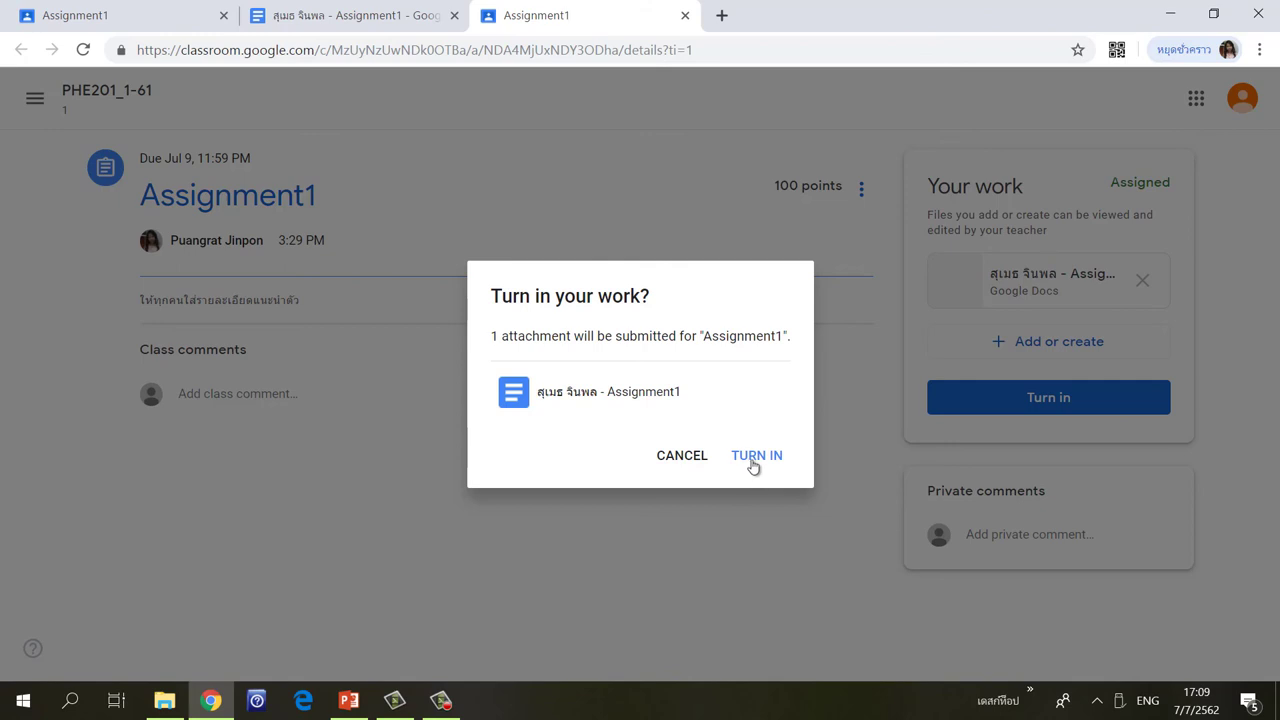
Confirm turning in Assignment1 with its 1 Google Doc attachment.
{"action": "left_click", "coordinate": [754, 462]}
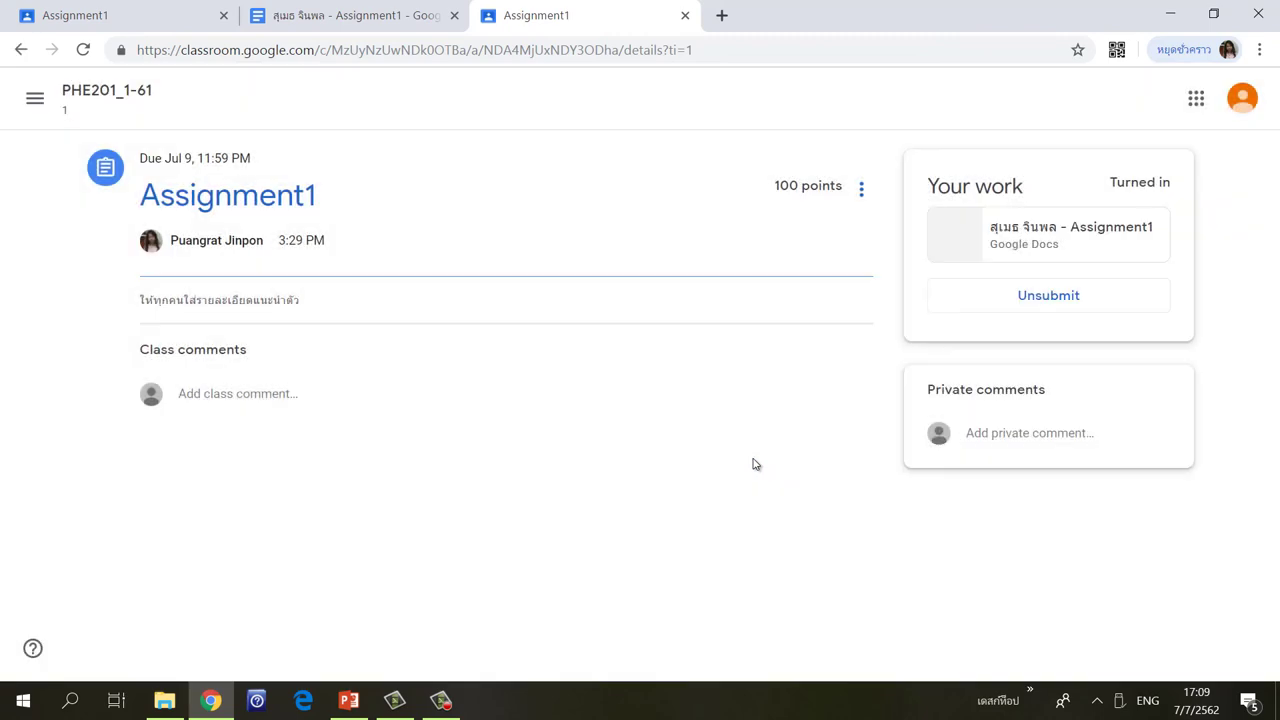